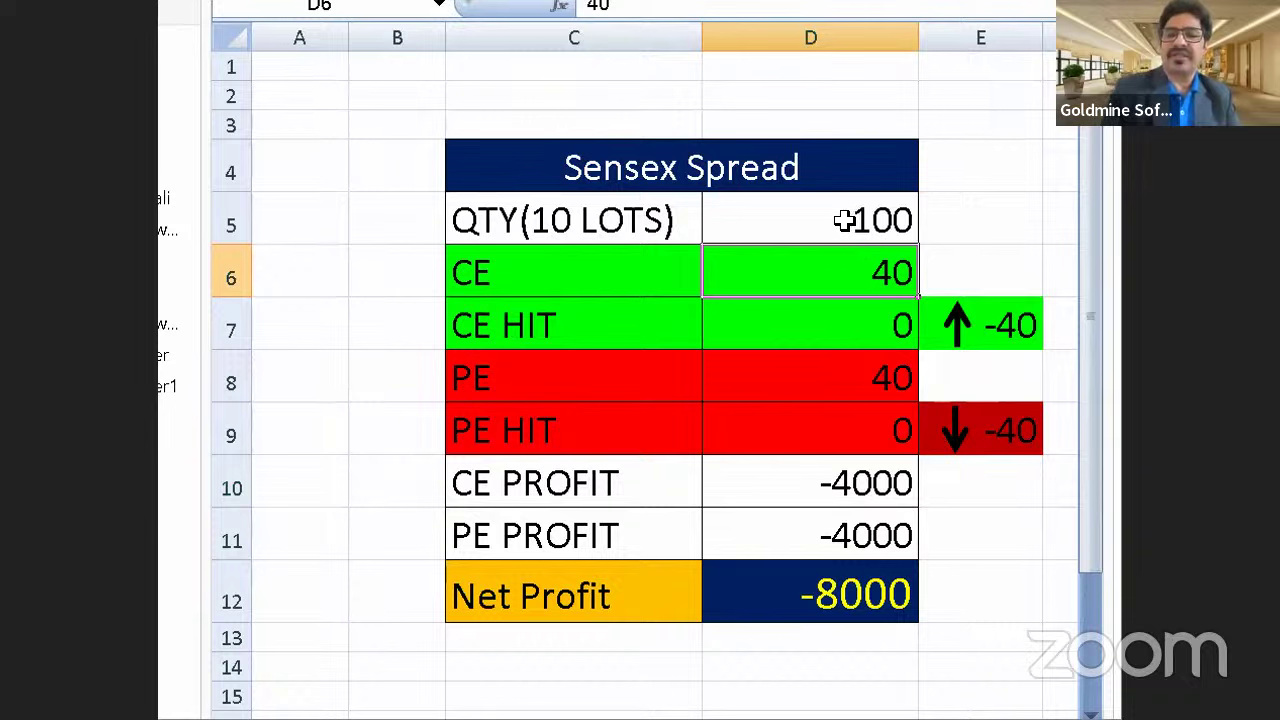
Enter 100 as the CE HIT price and 10 as the PE HIT price in the Sensex Spread table.
{"action": "left_click", "coordinate": [852, 321]}
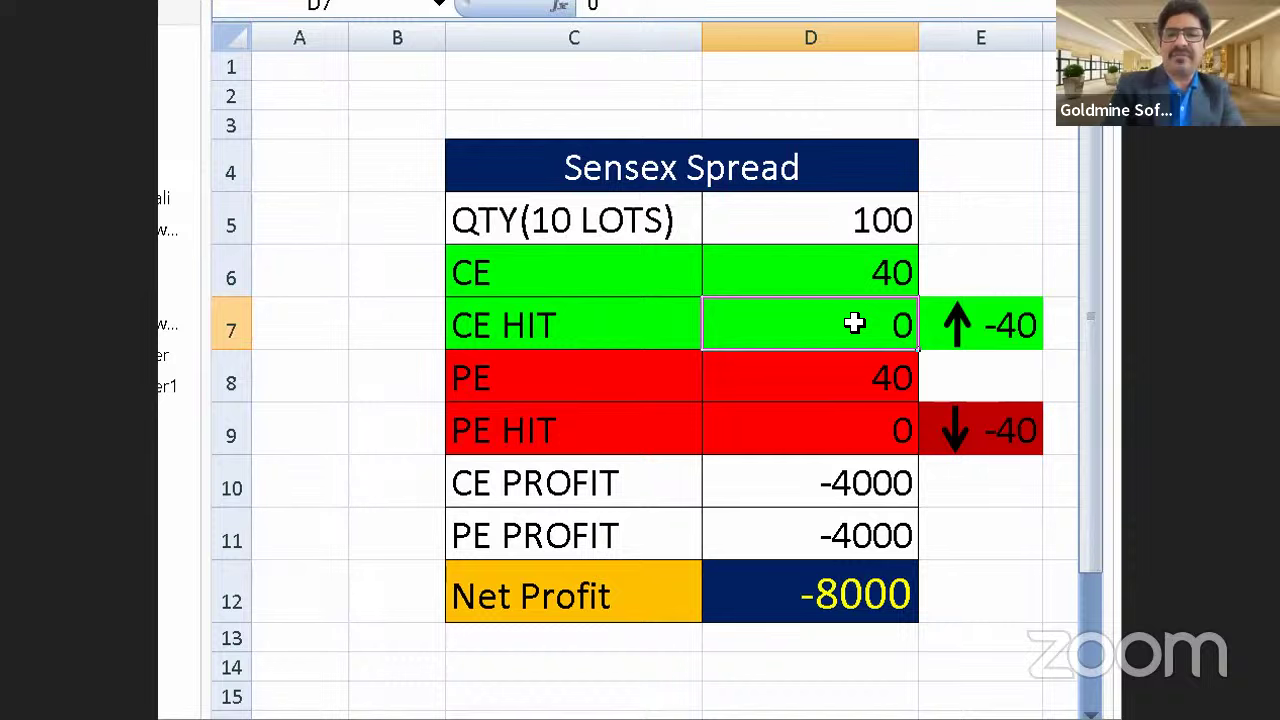
{"action": "type", "text": "100"}
{"action": "key", "text": "Return"}
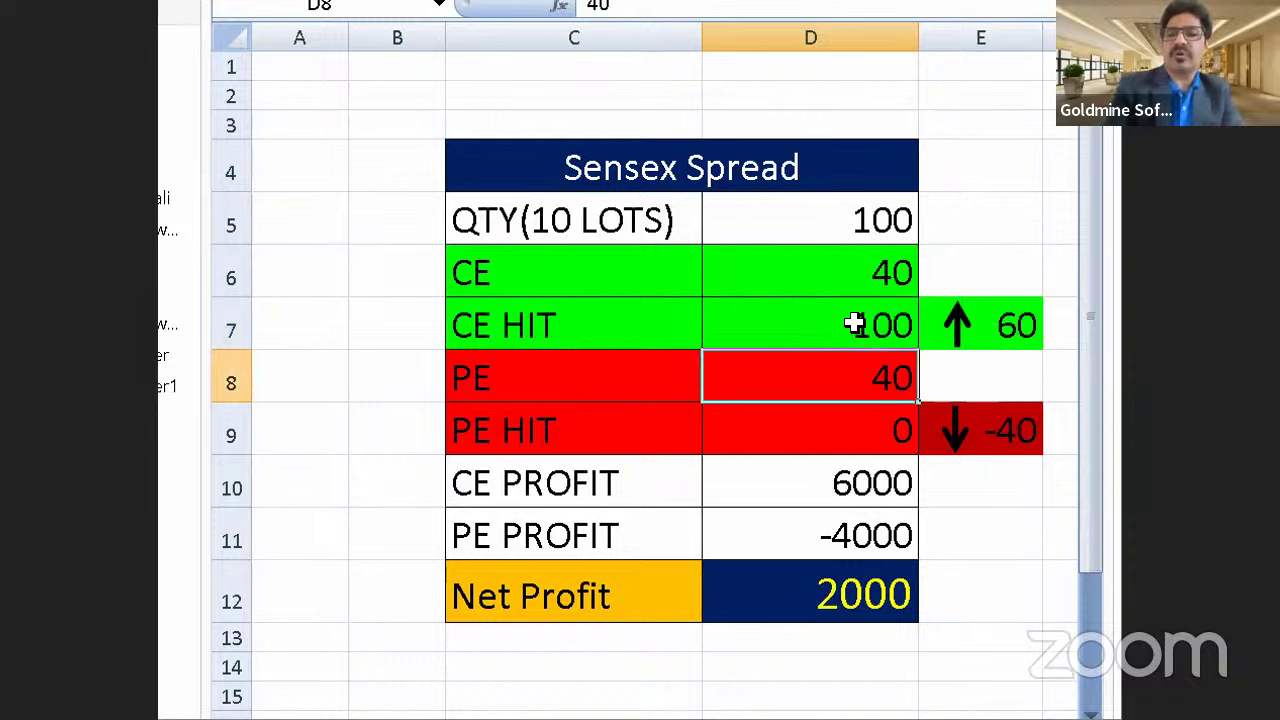
{"action": "key", "text": "Down"}
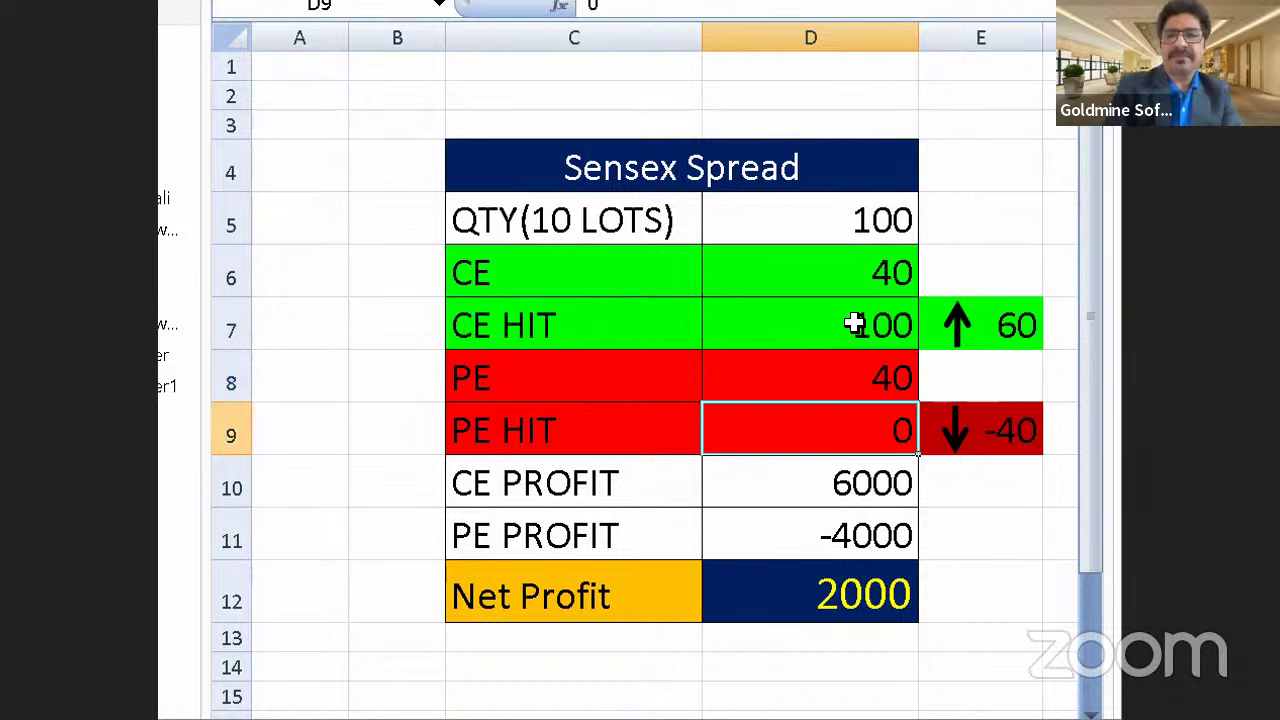
{"action": "type", "text": "10"}
{"action": "key", "text": "Return"}
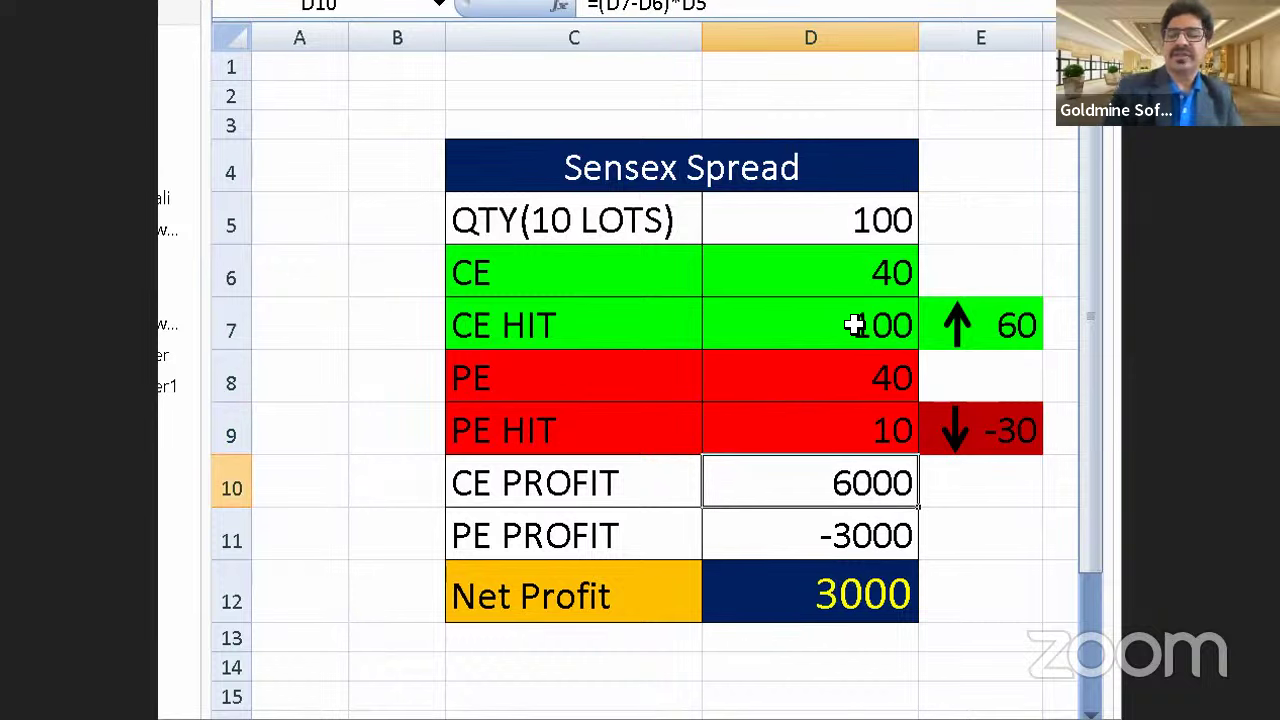
Highlight the CE and PE price pairs in turn, and set the PE HIT price to 50.
{"action": "left_click_drag", "start_coordinate": [866, 375], "coordinate": [886, 443]}
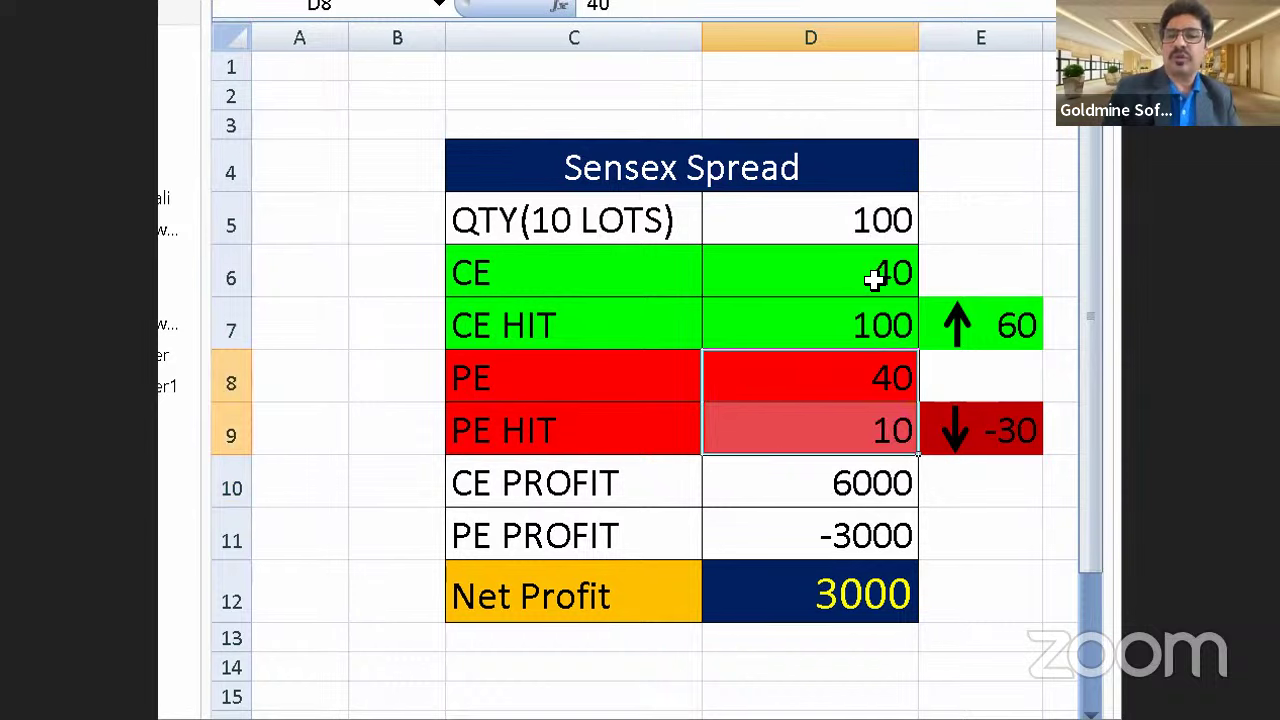
{"action": "left_click_drag", "start_coordinate": [874, 277], "coordinate": [878, 322]}
{"action": "left_click_drag", "start_coordinate": [878, 389], "coordinate": [873, 430]}
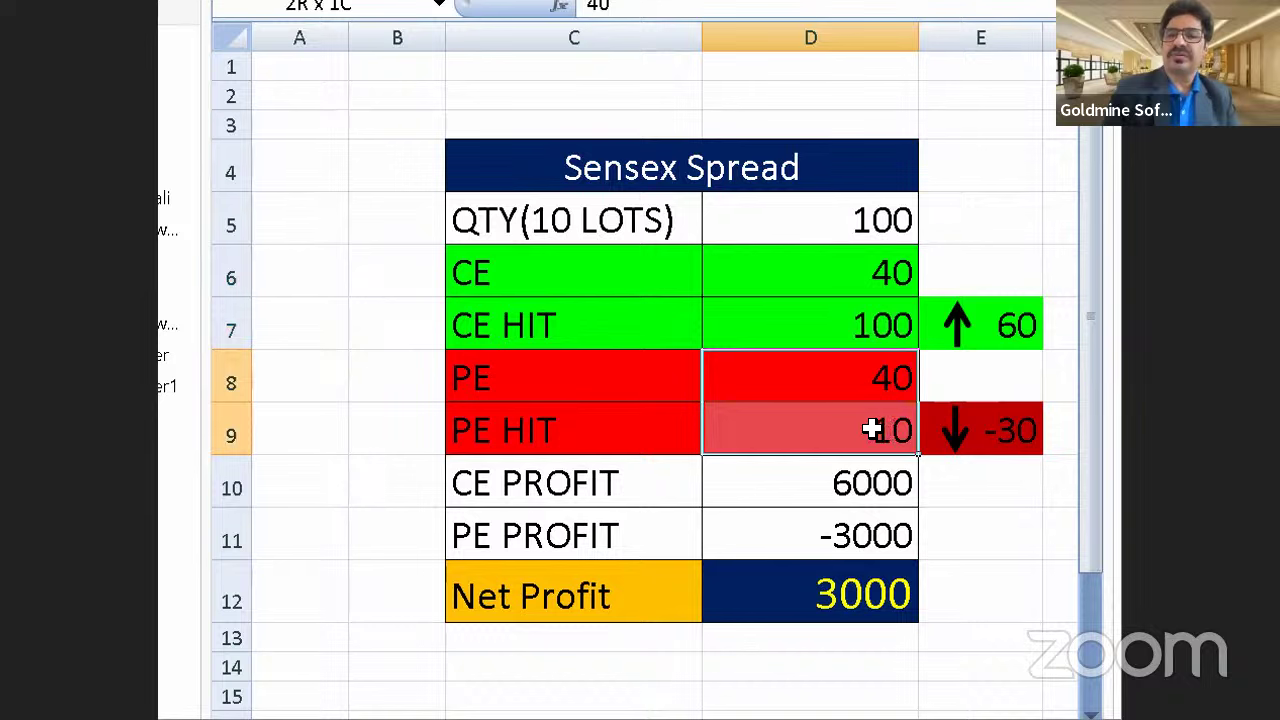
{"action": "left_click", "coordinate": [873, 430]}
{"action": "type", "text": "5"}
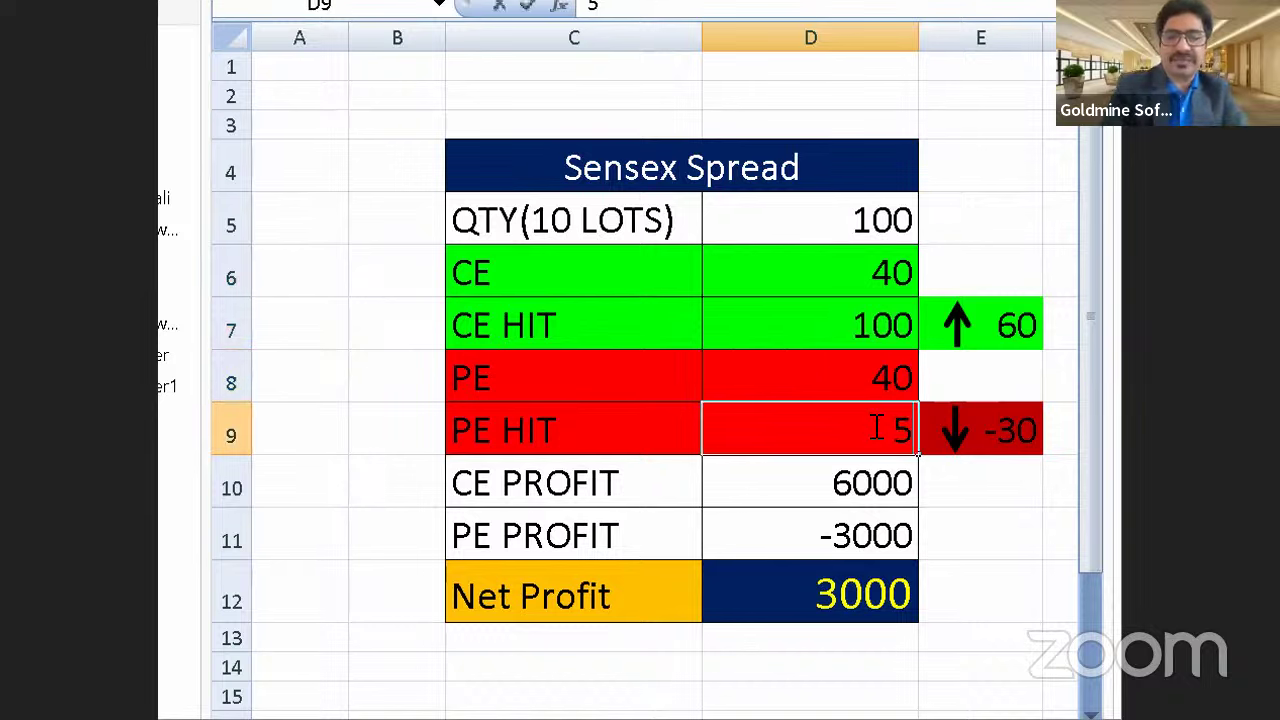
{"action": "type", "text": "0"}
{"action": "key", "text": "Return"}
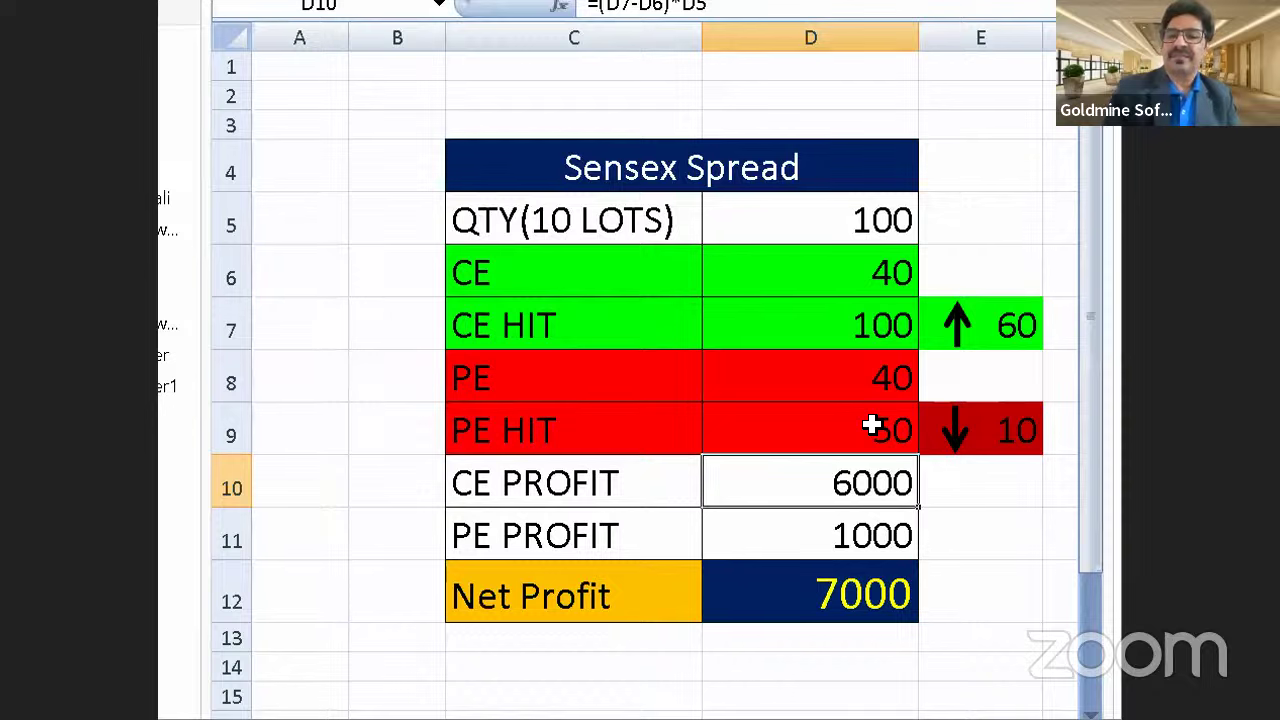
Set the PE HIT price to 10 and highlight the PE and PE HIT values together.
{"action": "left_click", "coordinate": [862, 427]}
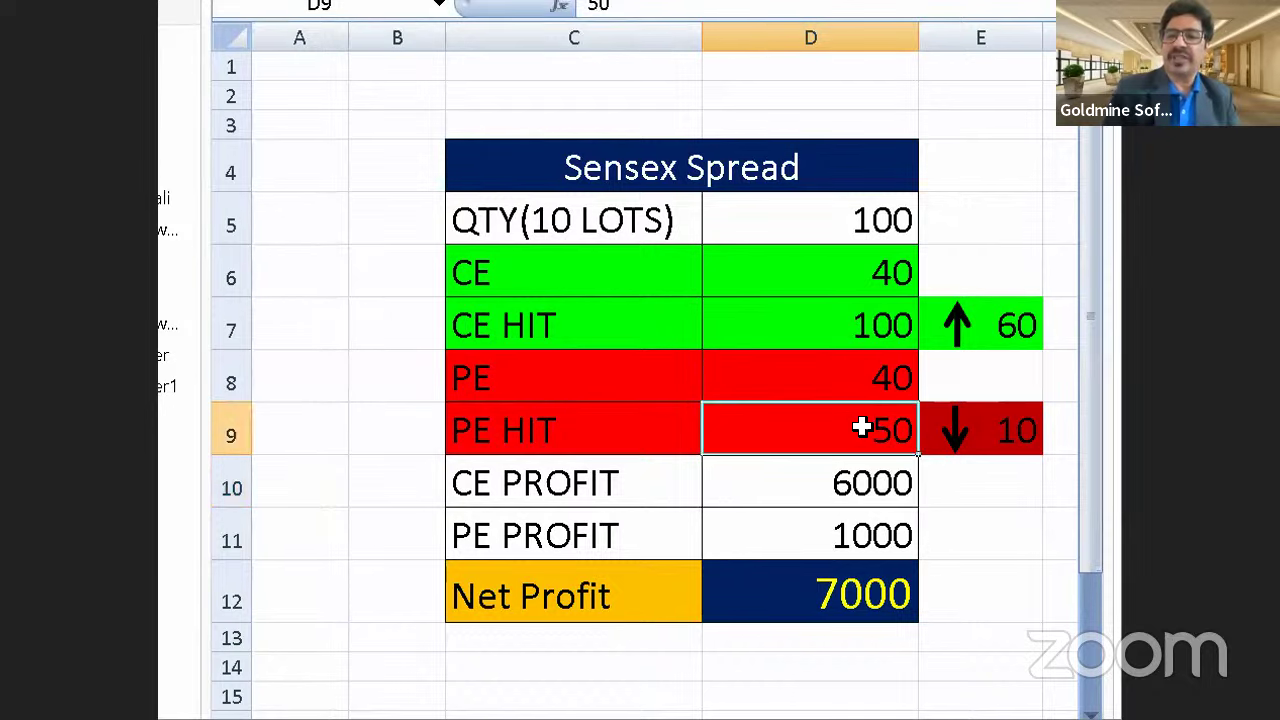
{"action": "type", "text": "10"}
{"action": "key", "text": "Return"}
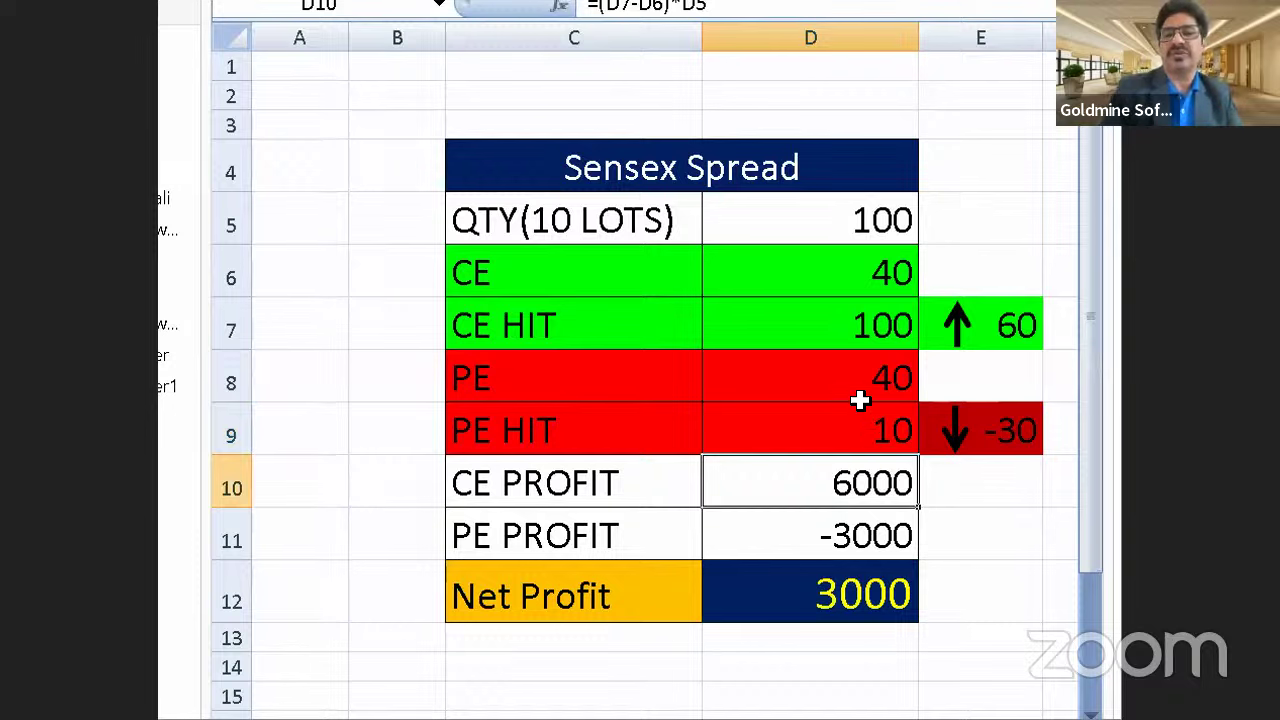
{"action": "left_click_drag", "start_coordinate": [861, 380], "coordinate": [870, 431]}
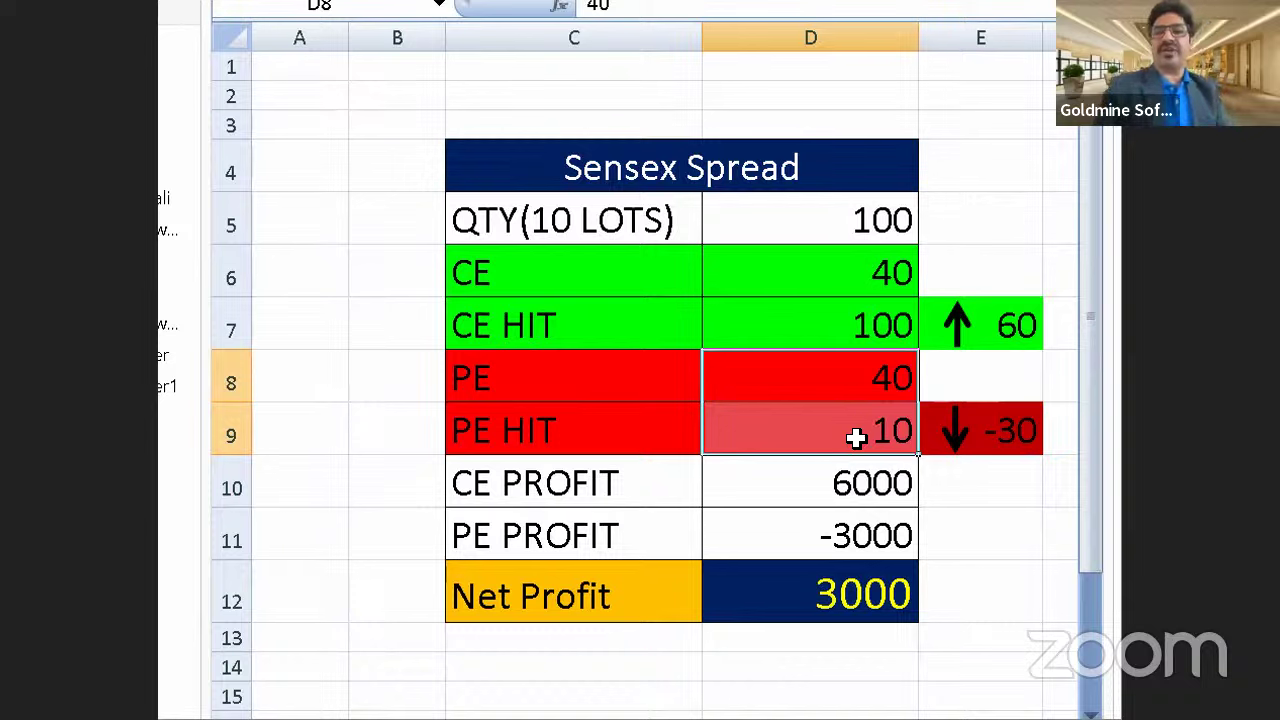
Set the PE HIT price to 80 and select the PE PROFIT value.
{"action": "left_click", "coordinate": [855, 437]}
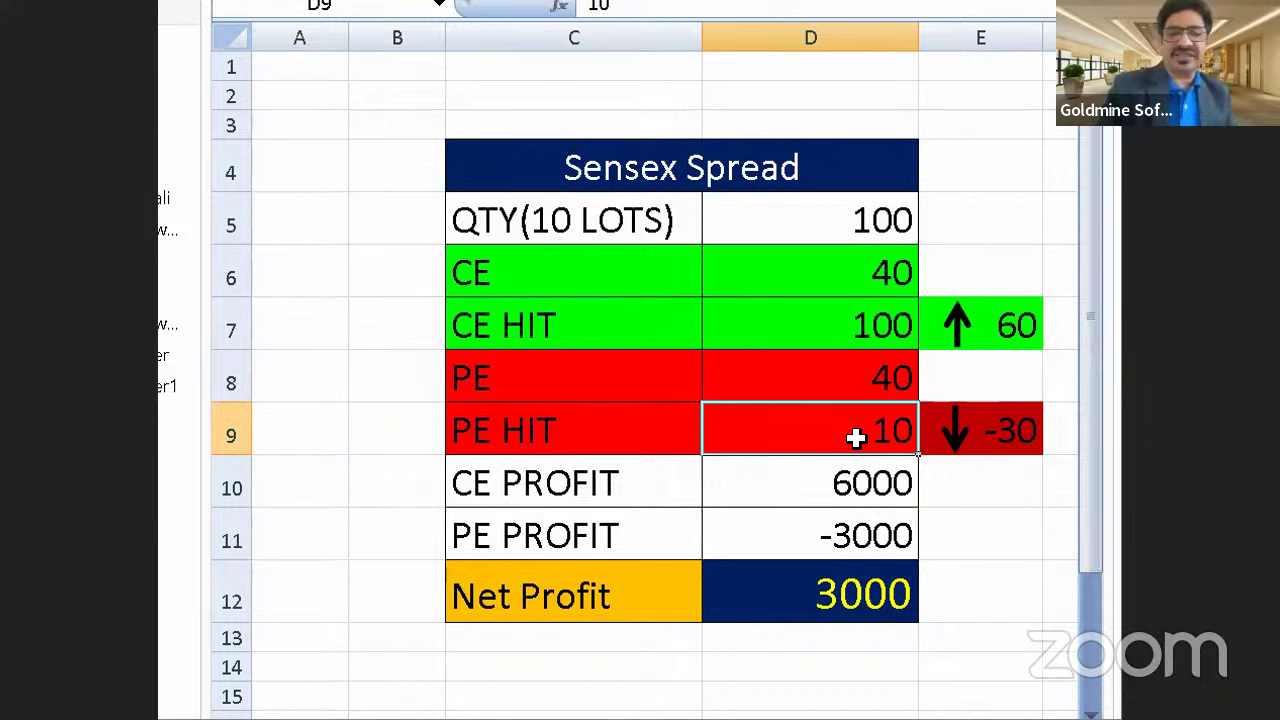
{"action": "type", "text": "80"}
{"action": "key", "text": "Return"}
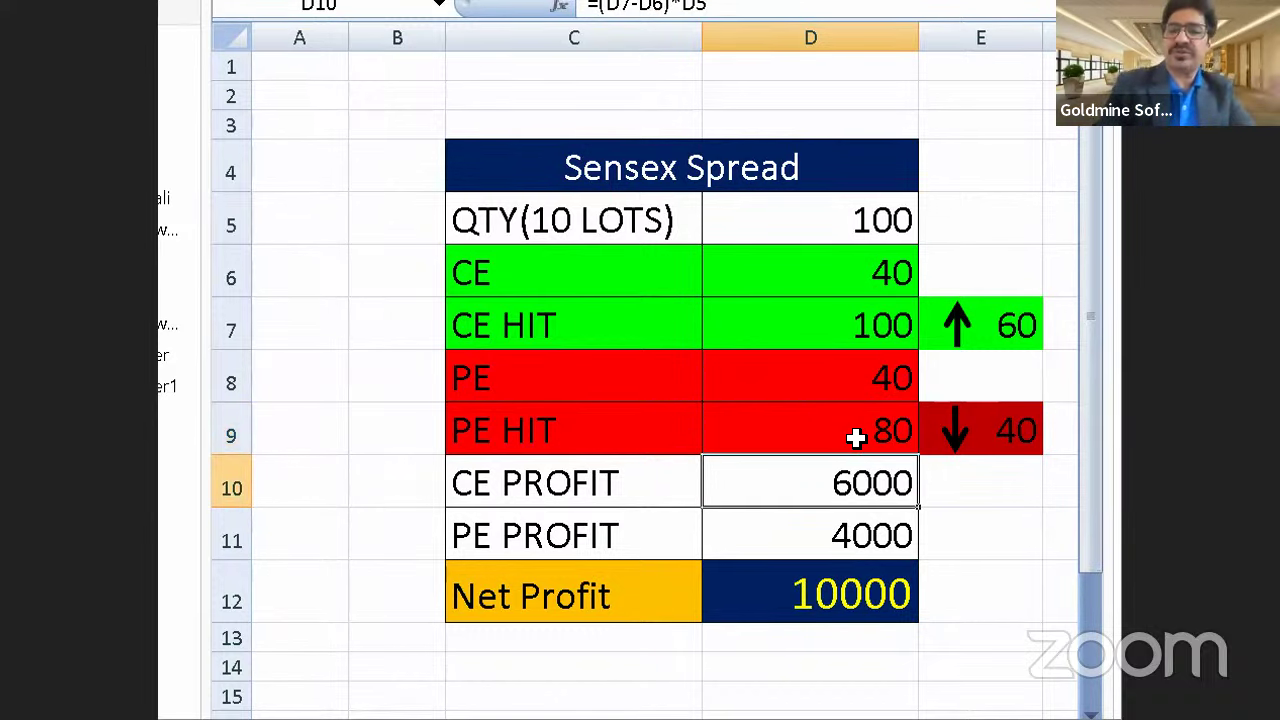
{"action": "left_click", "coordinate": [829, 530]}
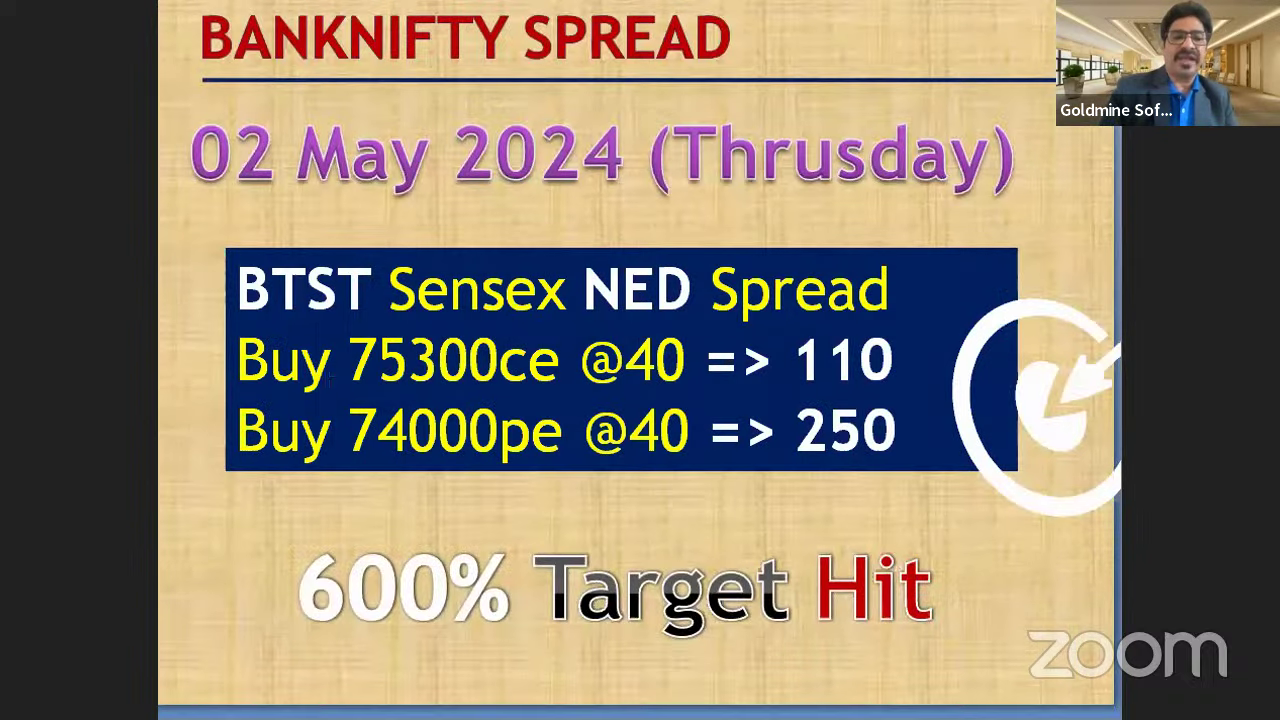
Present the turnover report slide, temporarily marking its Total BPL sum with an arrow, and advance to the 30 April 2024 Banknifty spread slide.
{"action": "key", "text": "Right"}
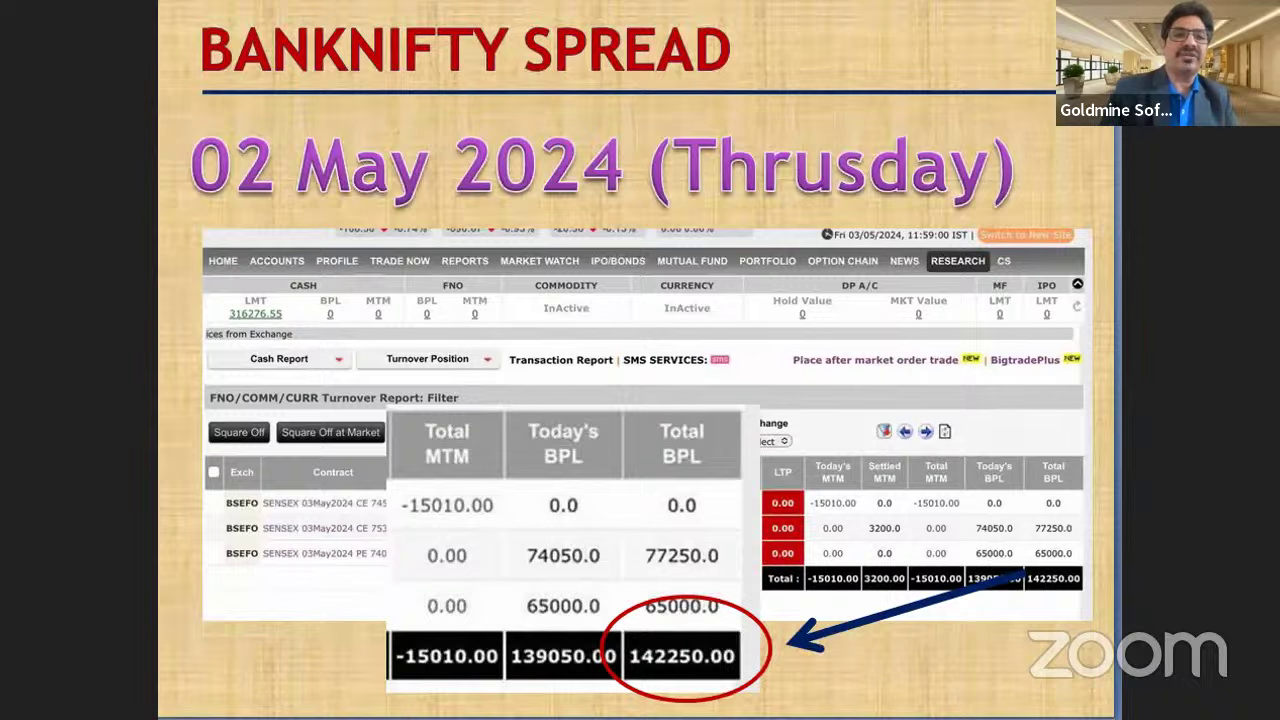
{"action": "left_click_drag", "start_coordinate": [496, 380], "coordinate": [670, 638]}
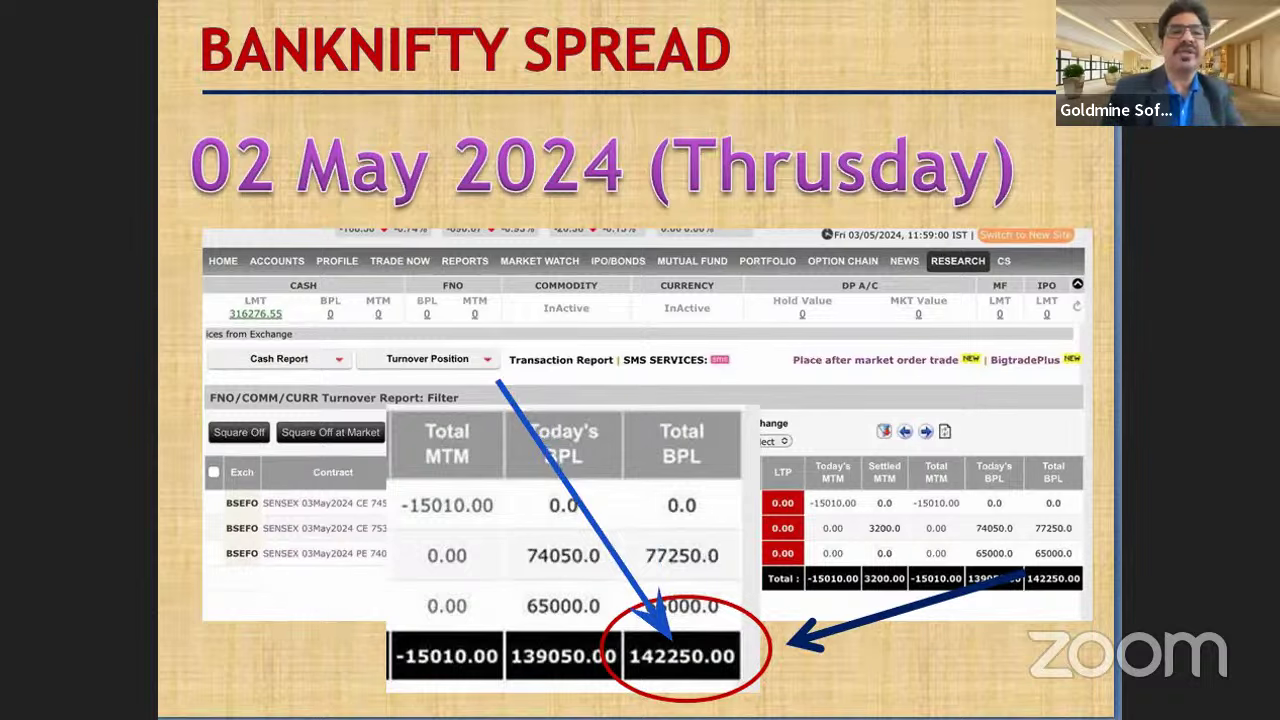
{"action": "key", "text": "ctrl+z"}
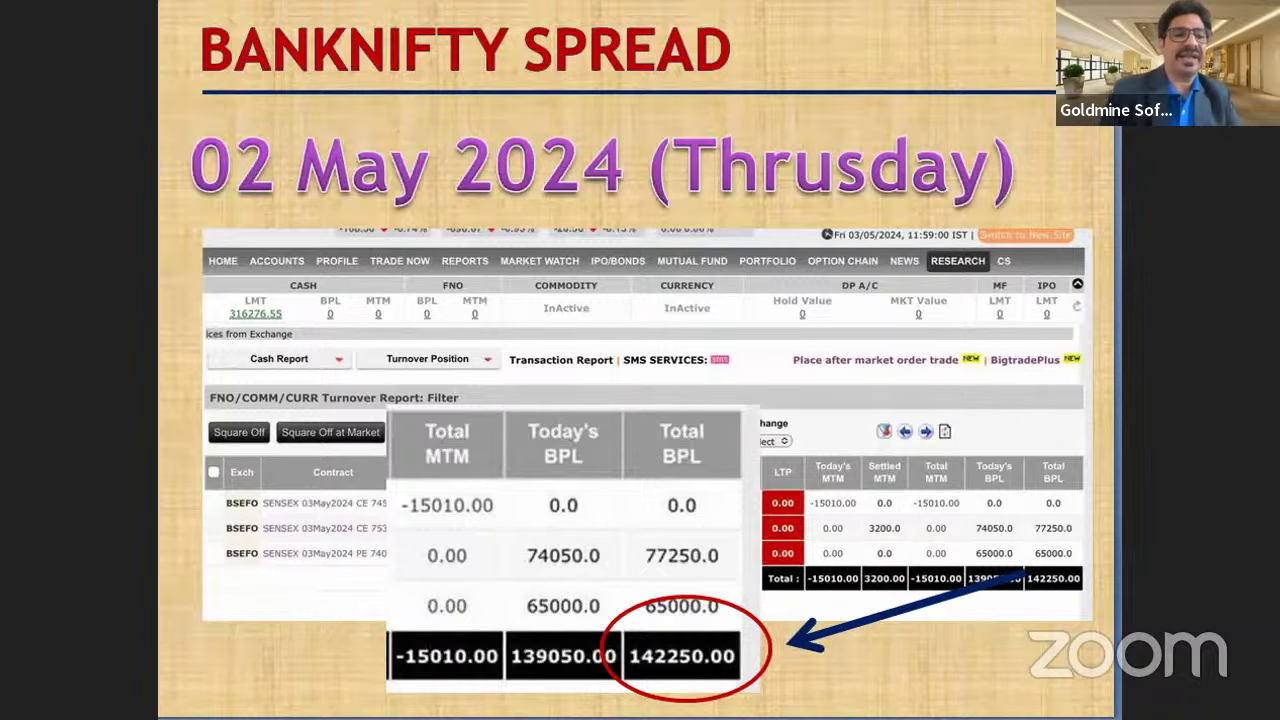
{"action": "key", "text": "Right"}
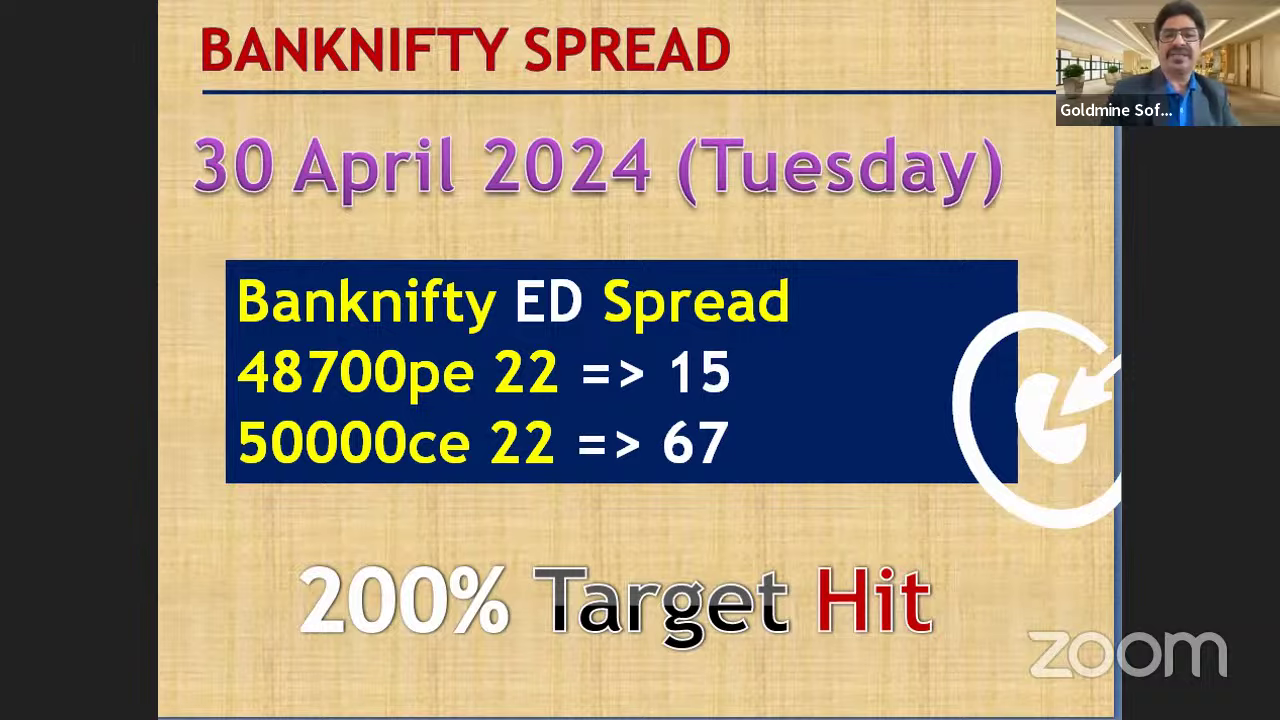
Switch from the slides to the Excel spread table and set the quantity for 10 lots to 150.
{"action": "left_click", "coordinate": [651, 349]}
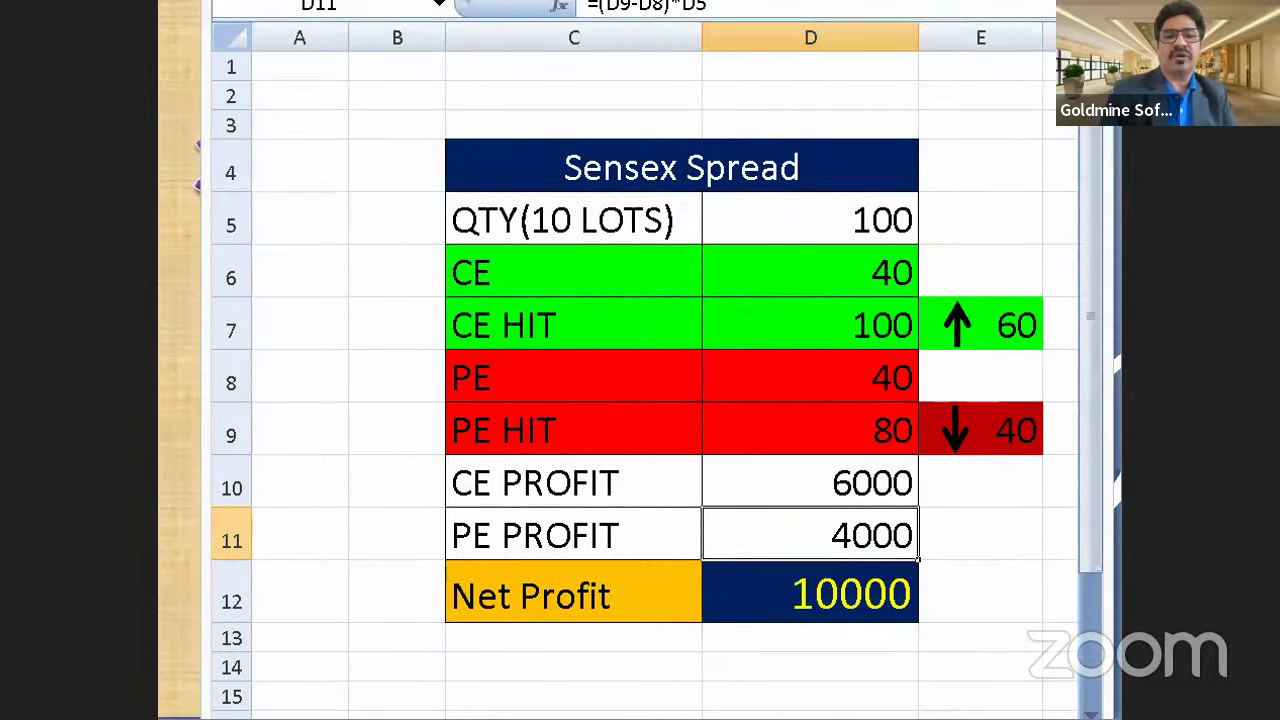
{"action": "key", "text": "Left"}
{"action": "left_click", "coordinate": [566, 277]}
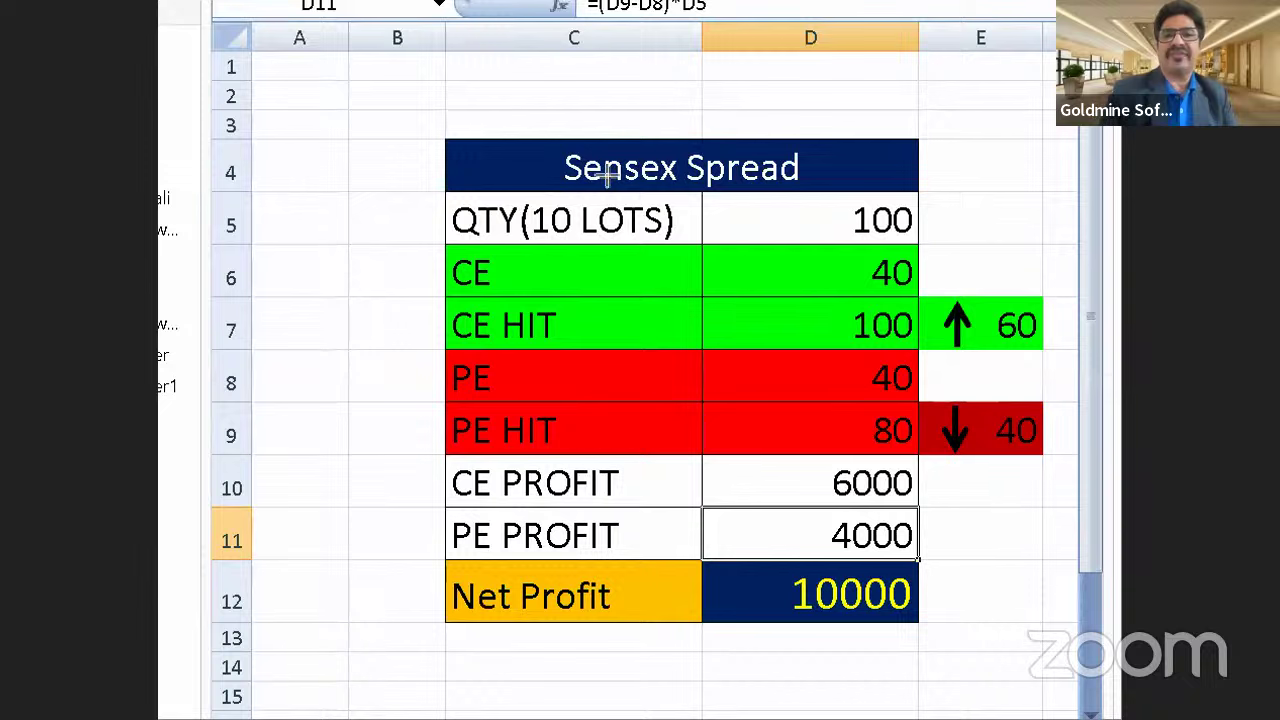
{"action": "left_click", "coordinate": [840, 224]}
{"action": "type", "text": "150"}
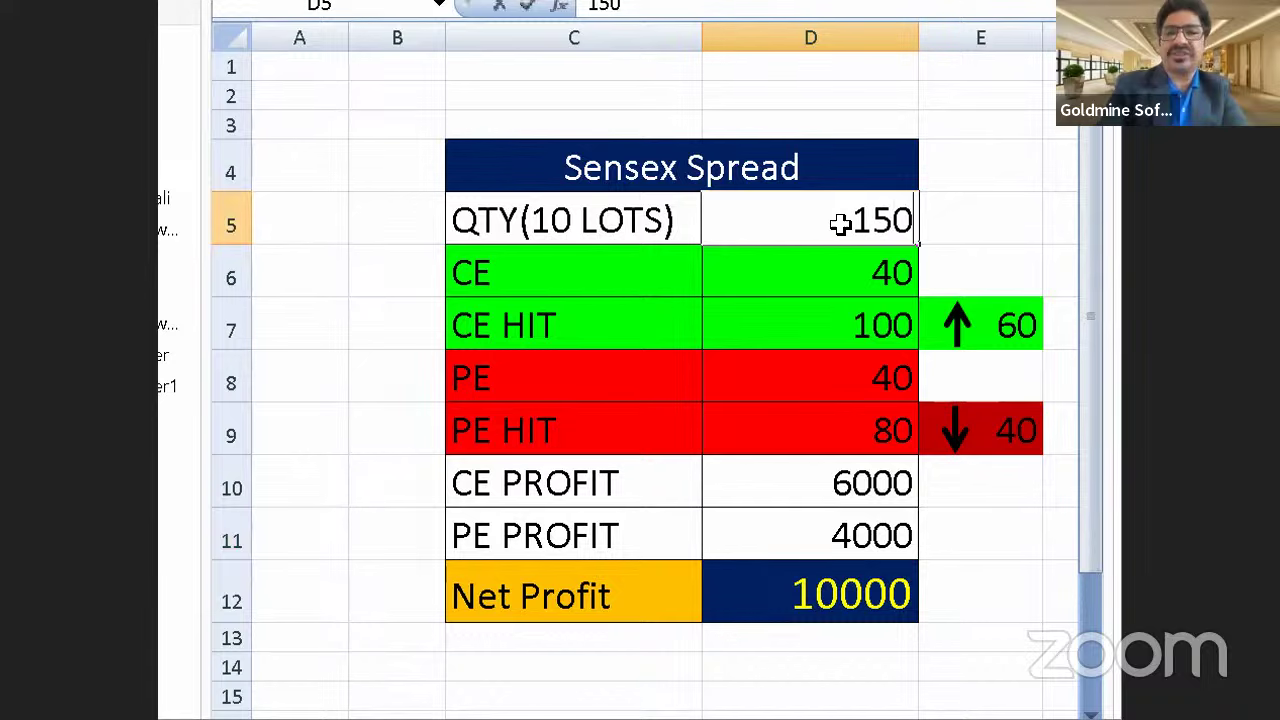
{"action": "key", "text": "Return"}
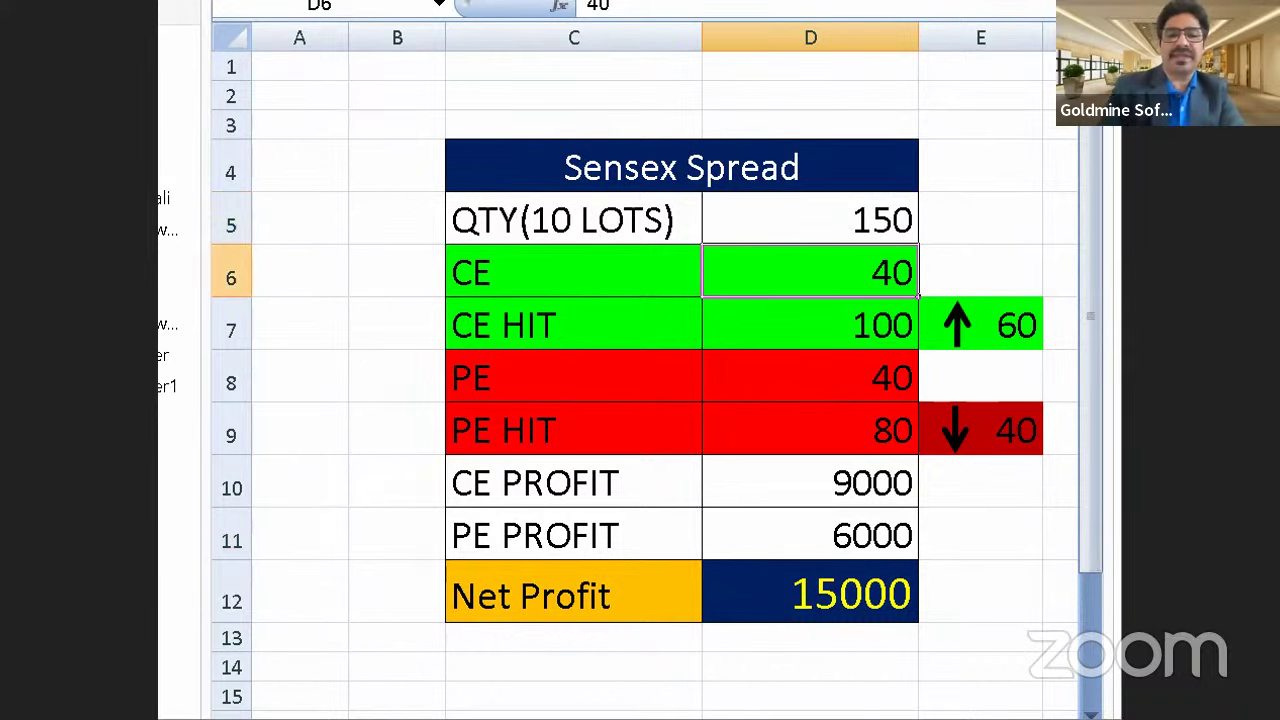
Set both the CE and PE buy prices to 22 in the spread table.
{"action": "key", "text": "alt+Tab"}
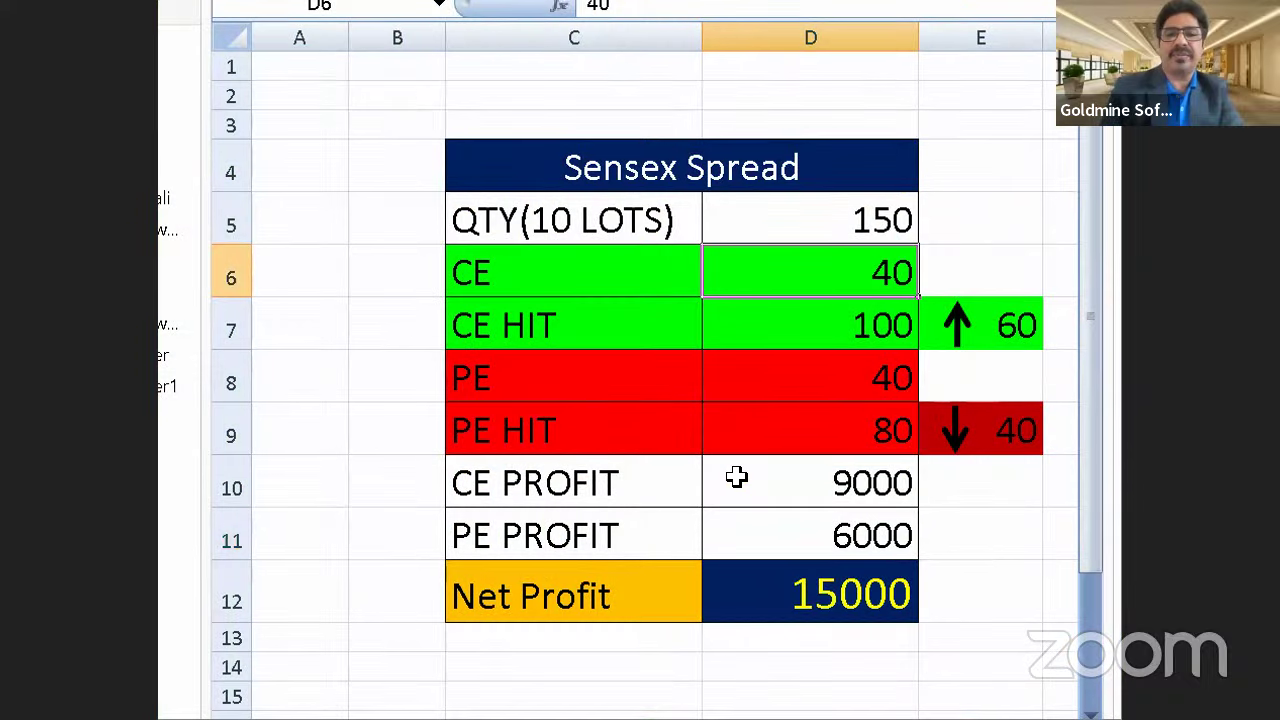
{"action": "type", "text": "22"}
{"action": "key", "text": "Return"}
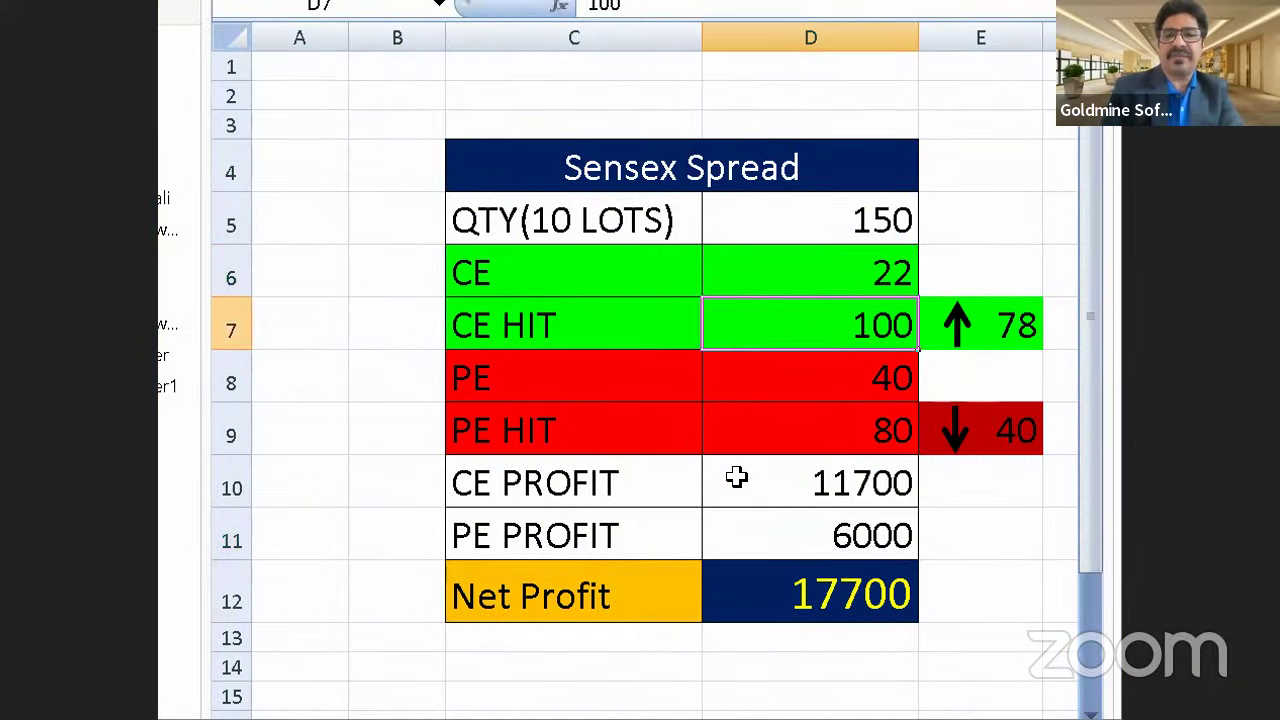
{"action": "type", "text": "22"}
{"action": "key", "text": "Return"}
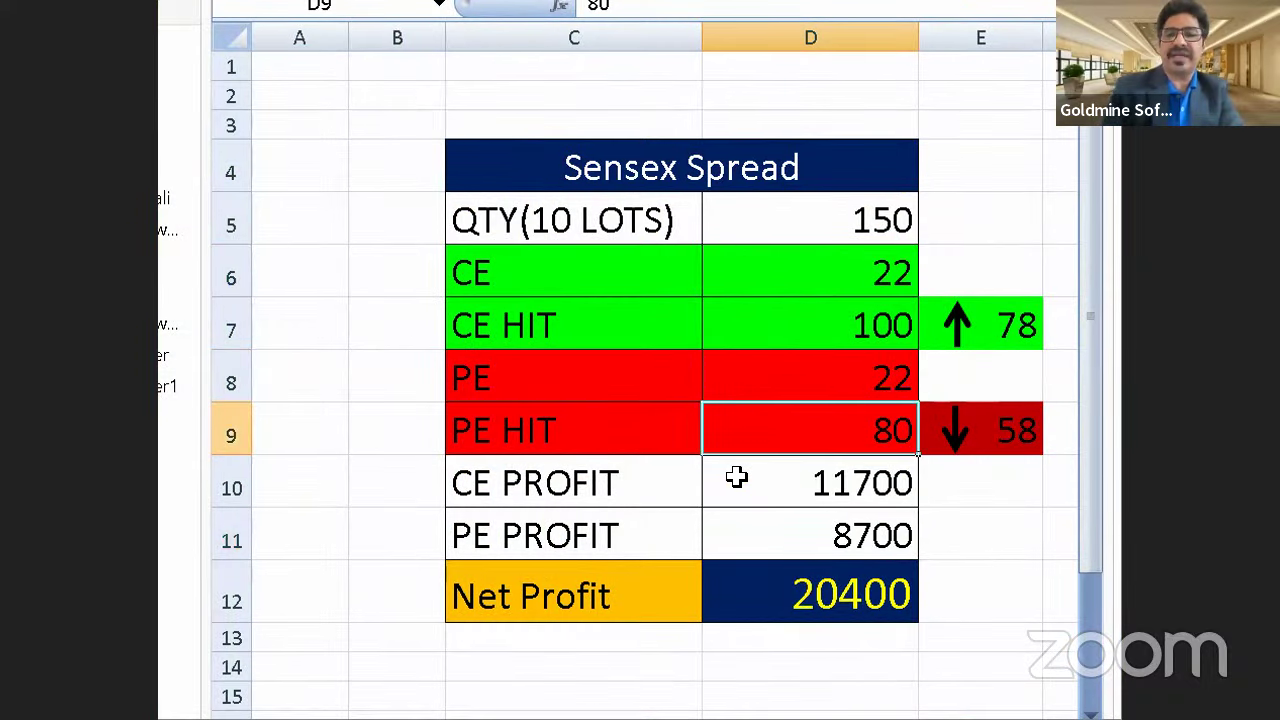
Check the hit prices on the Banknifty slide, and enter 67 for PE HIT and 10 for CE HIT in the Excel table.
{"action": "key", "text": "alt+Tab"}
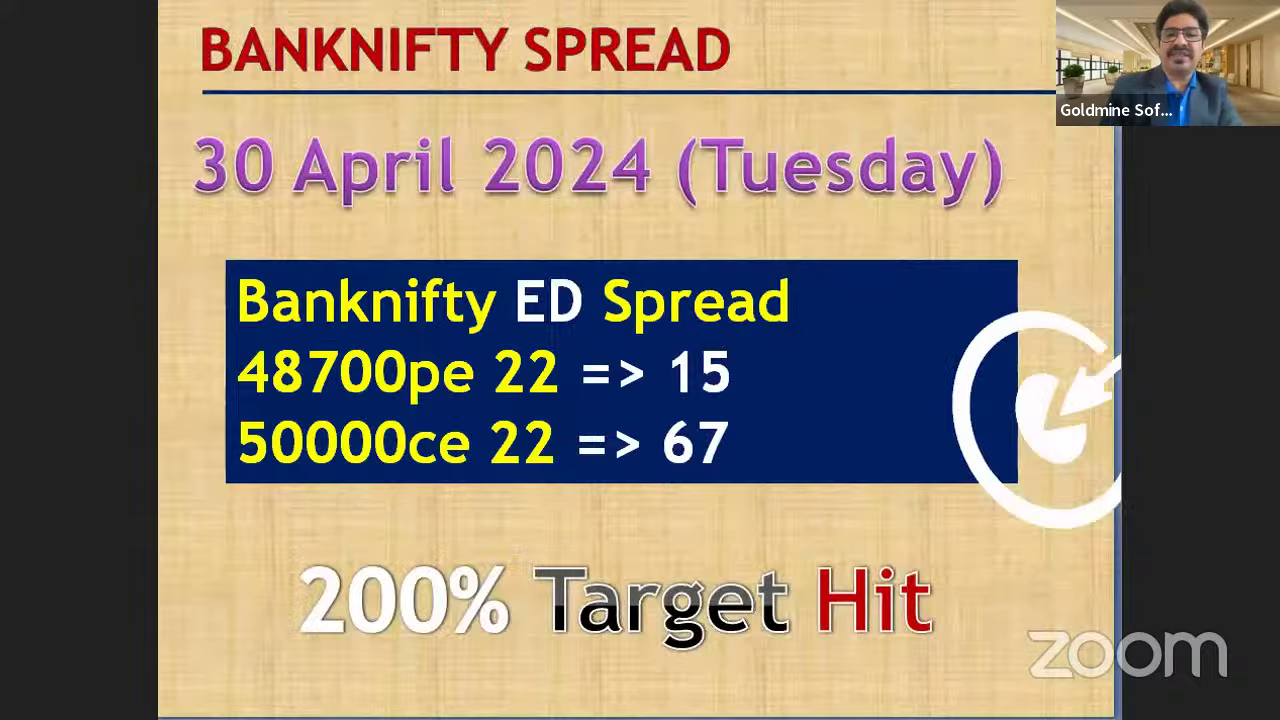
{"action": "key", "text": "alt+Tab"}
{"action": "type", "text": "67"}
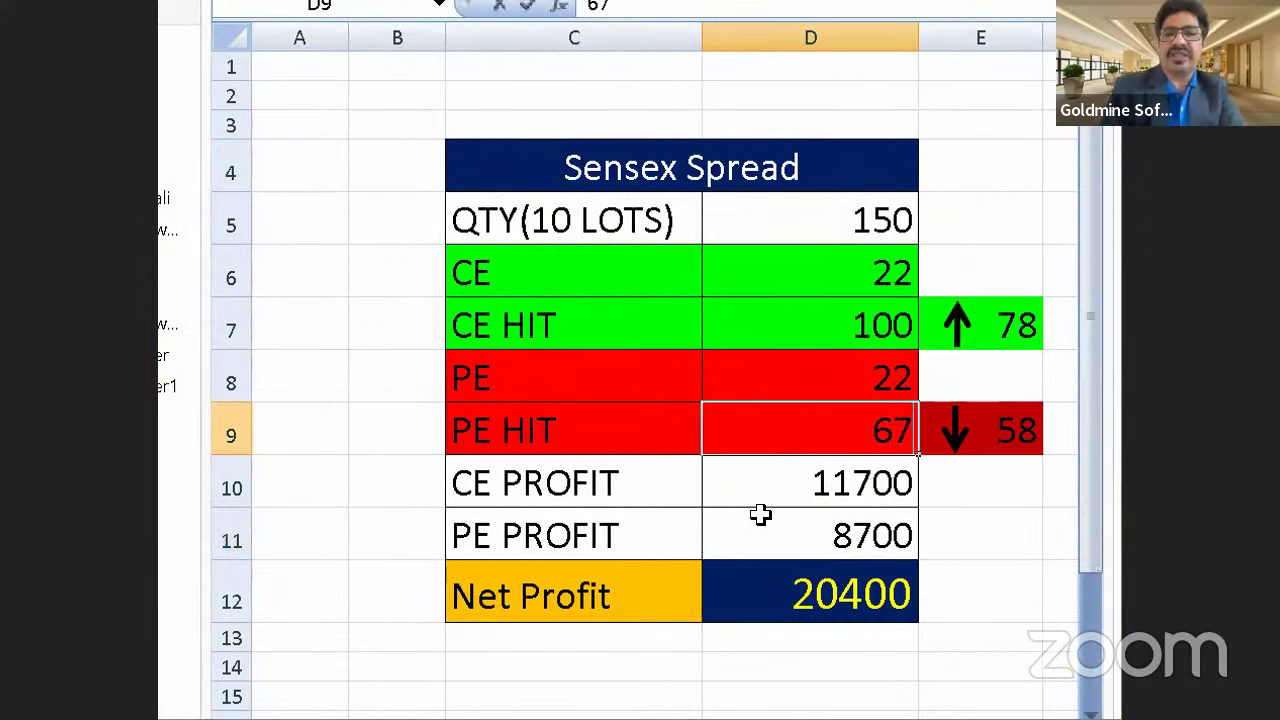
{"action": "key", "text": "Up"}
{"action": "key", "text": "Up"}
{"action": "type", "text": "10"}
{"action": "key", "text": "Return"}
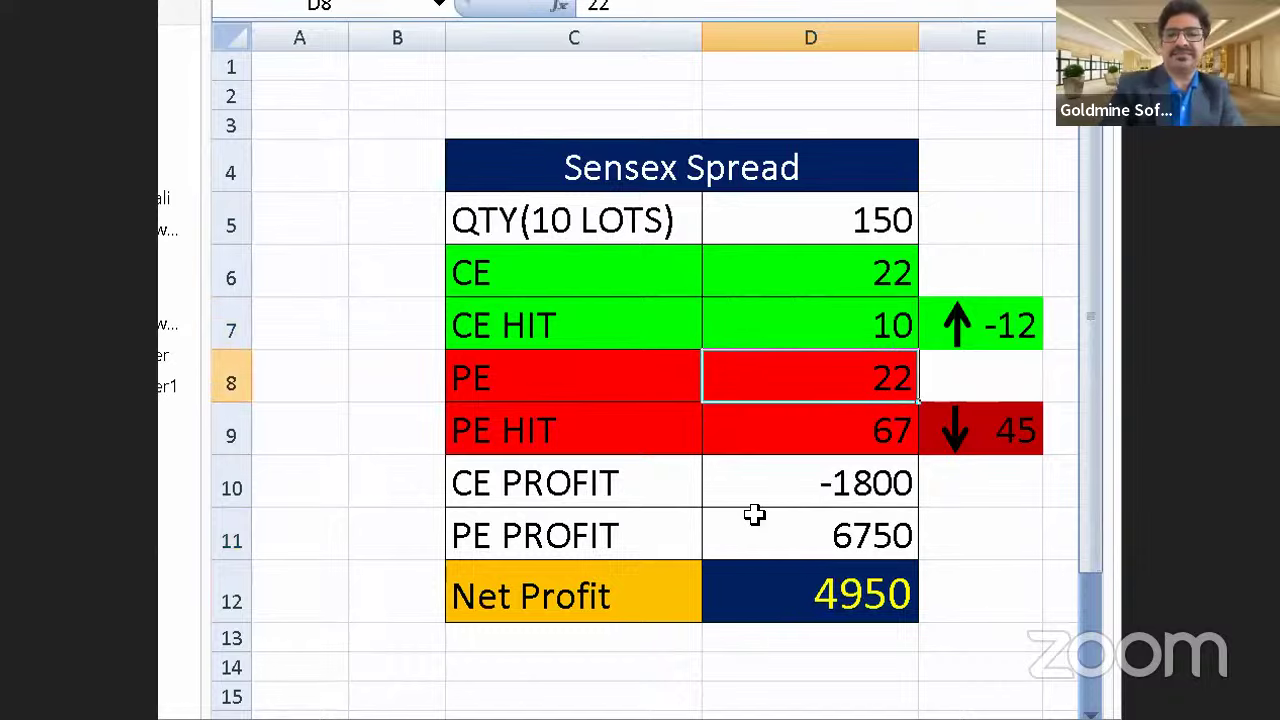
Recheck the Banknifty slide and correct the CE HIT price in the Excel table to 15.
{"action": "key", "text": "alt+Tab"}
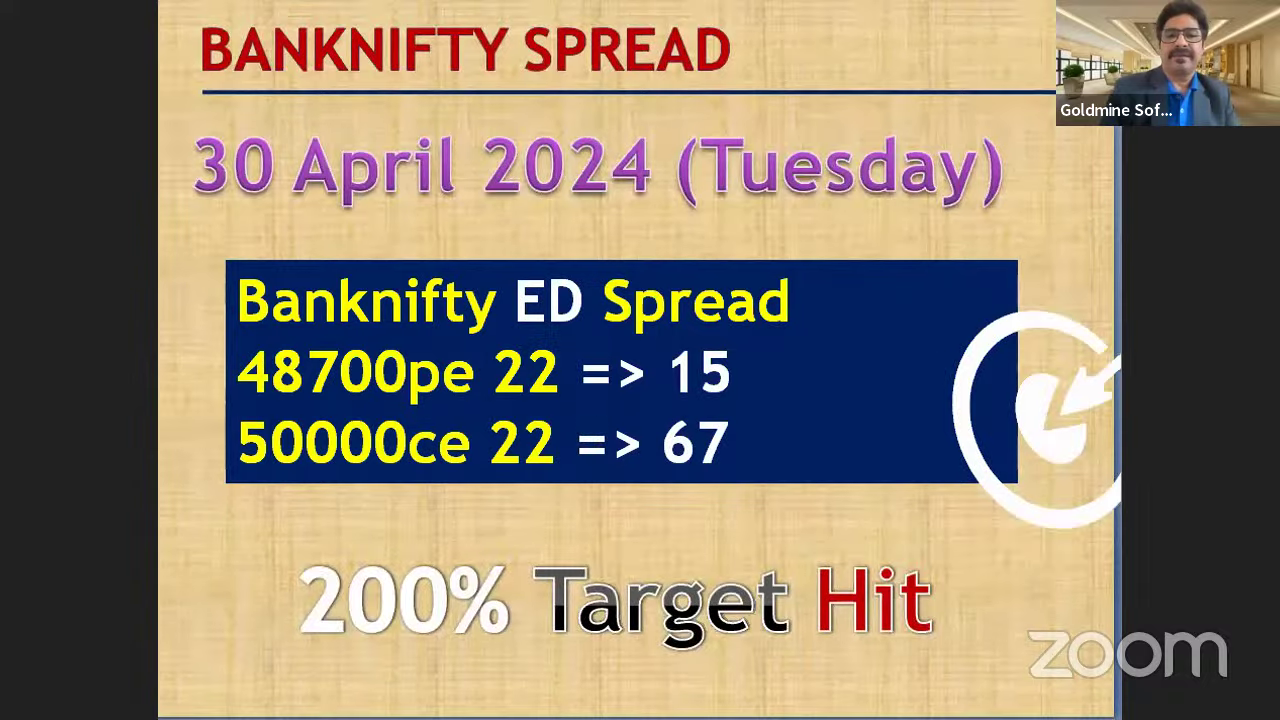
{"action": "key", "text": "alt+Tab"}
{"action": "left_click", "coordinate": [846, 321]}
{"action": "type", "text": "15"}
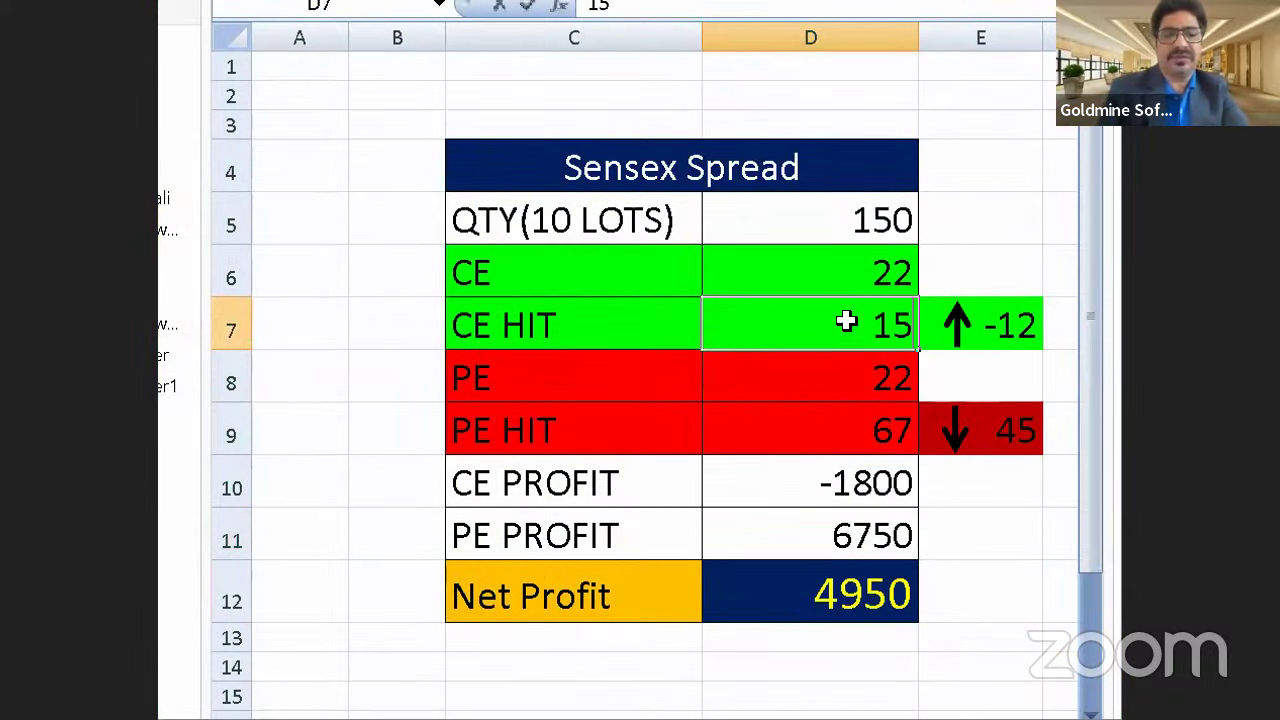
{"action": "key", "text": "Return"}
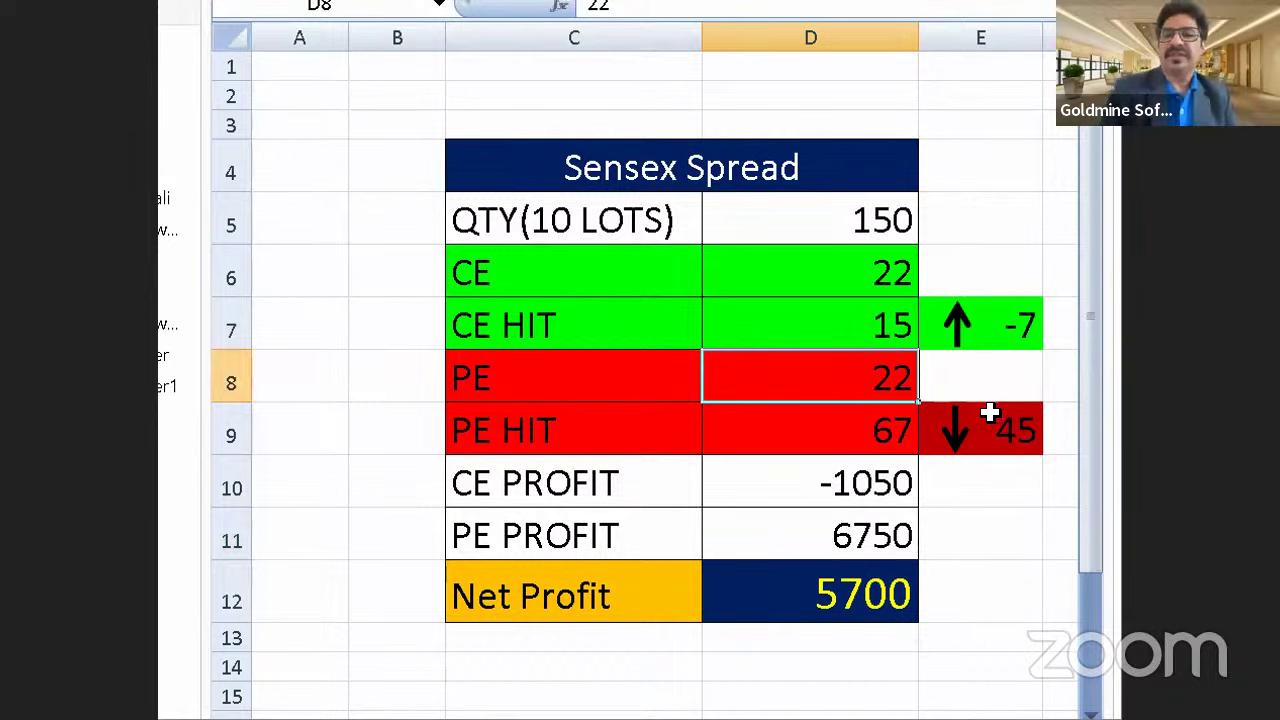
Try a CE HIT price of 0 in the spread table.
{"action": "left_click", "coordinate": [880, 325]}
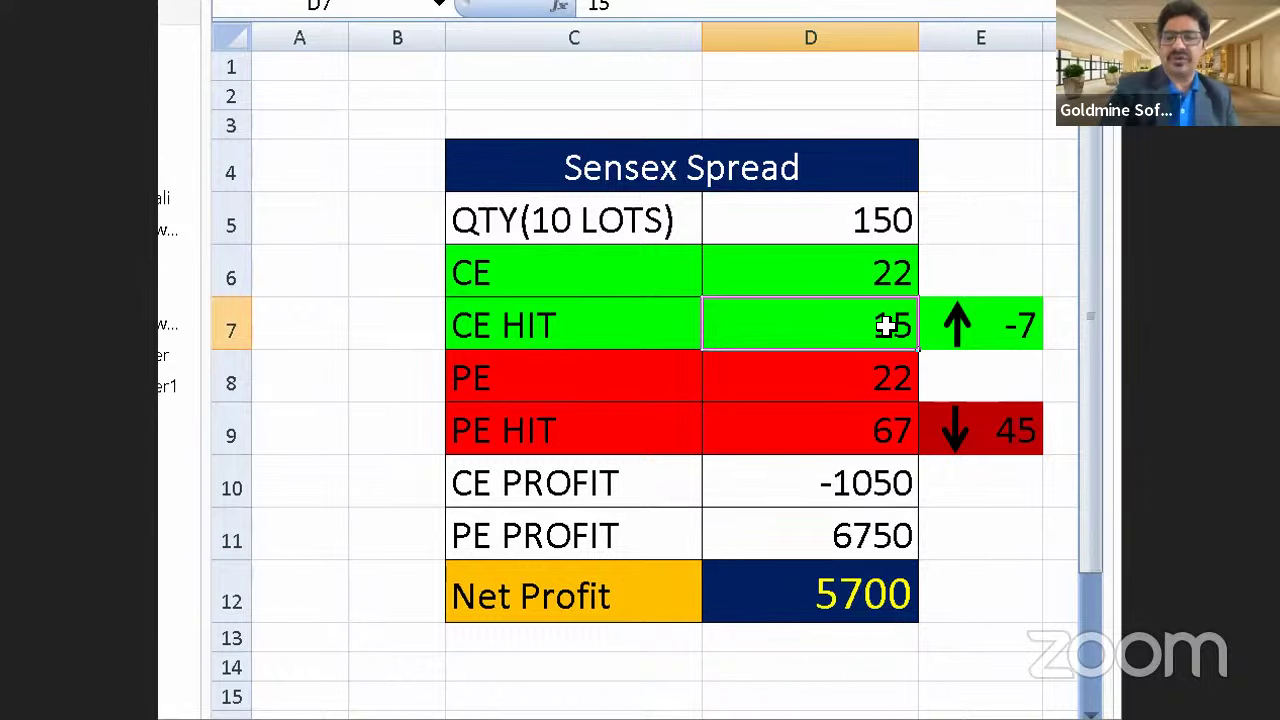
{"action": "type", "text": "0"}
{"action": "key", "text": "Return"}
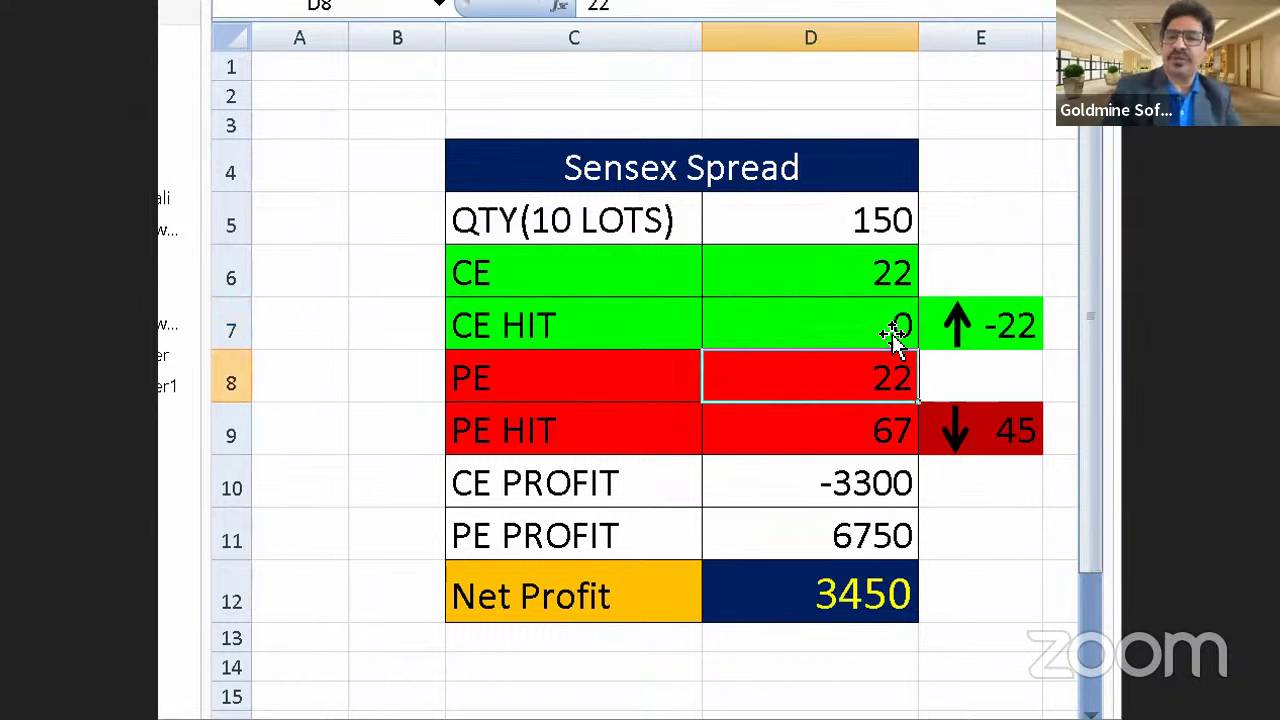
Set the CE HIT price to 15 and highlight the PE and PE HIT values.
{"action": "left_click", "coordinate": [878, 323]}
{"action": "type", "text": "15"}
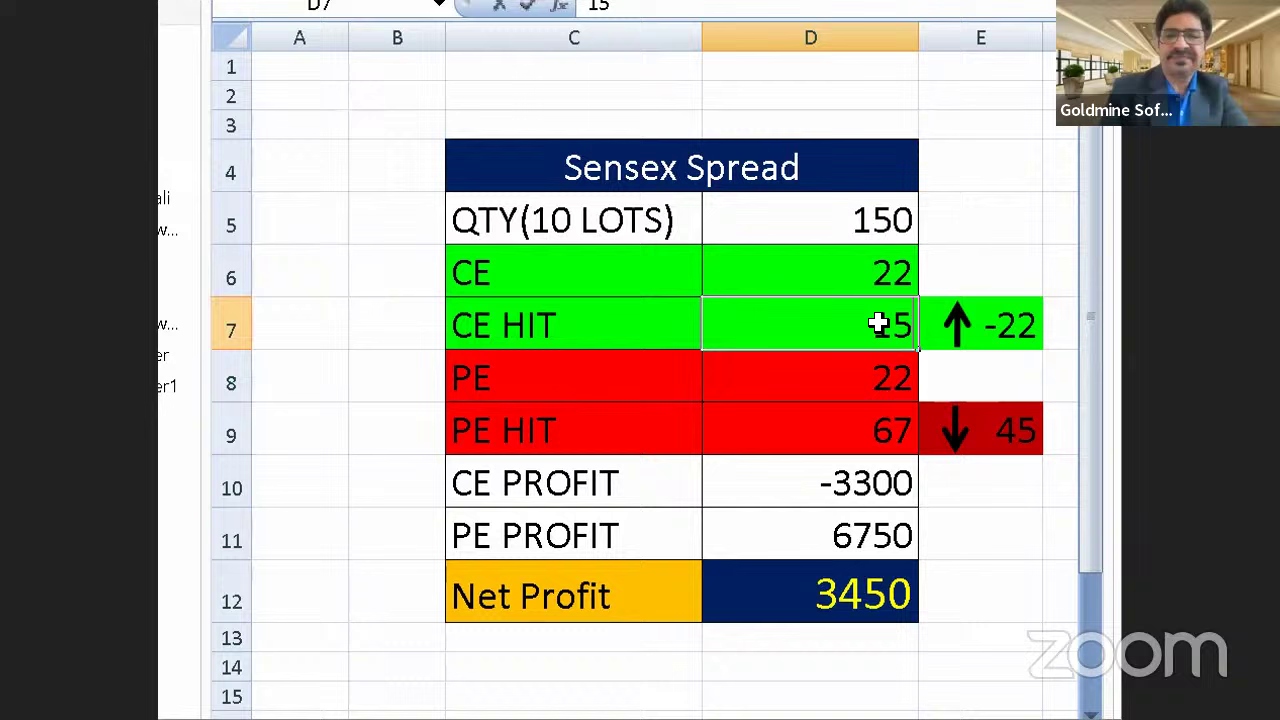
{"action": "key", "text": "Return"}
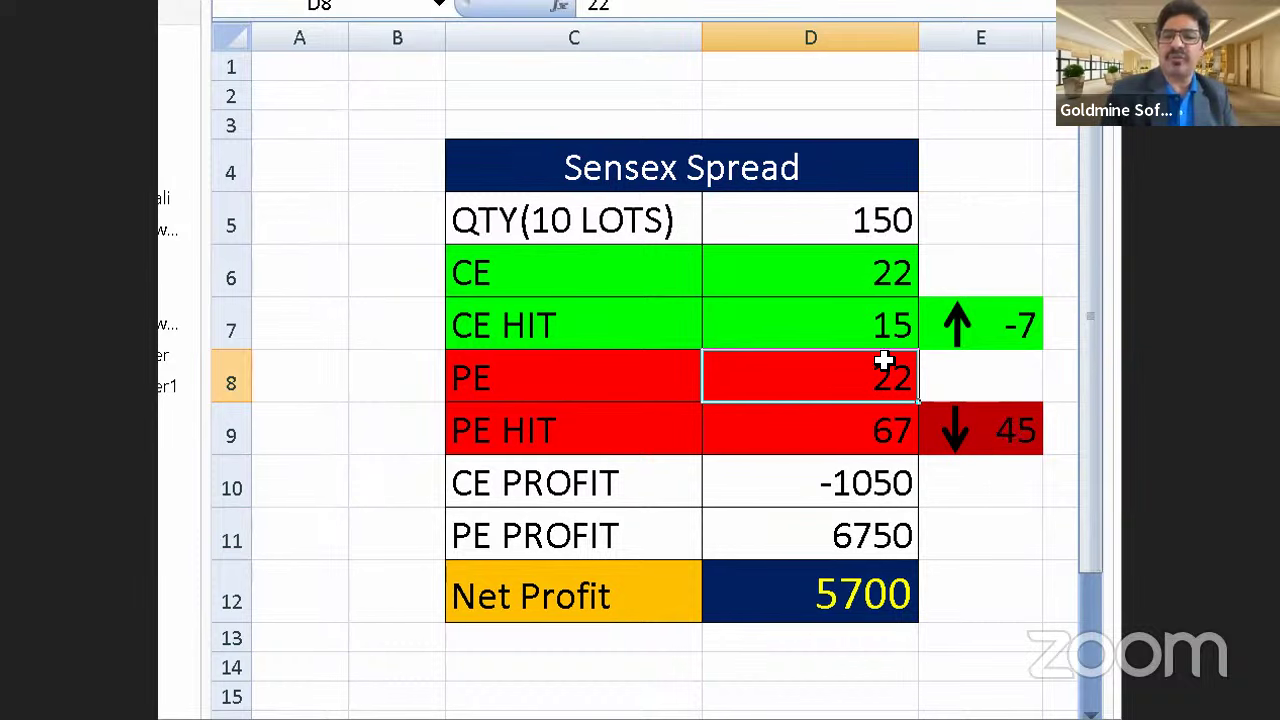
{"action": "left_click_drag", "start_coordinate": [840, 366], "coordinate": [846, 449]}
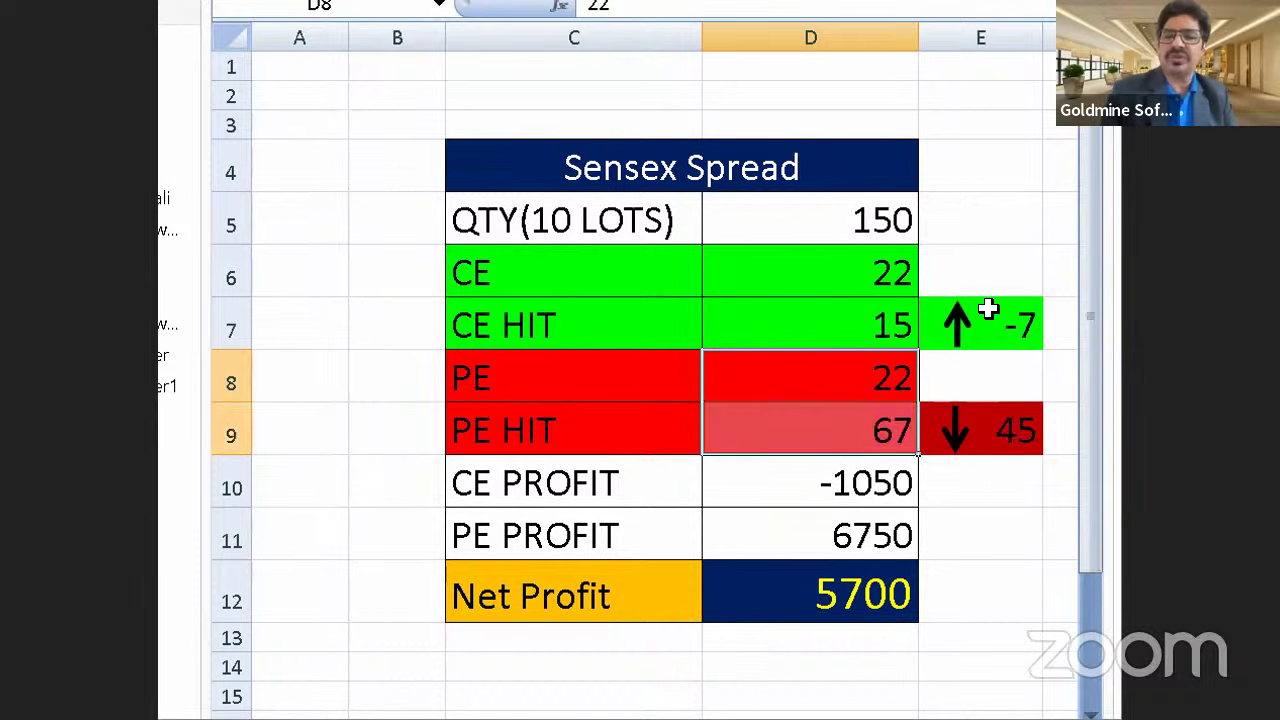